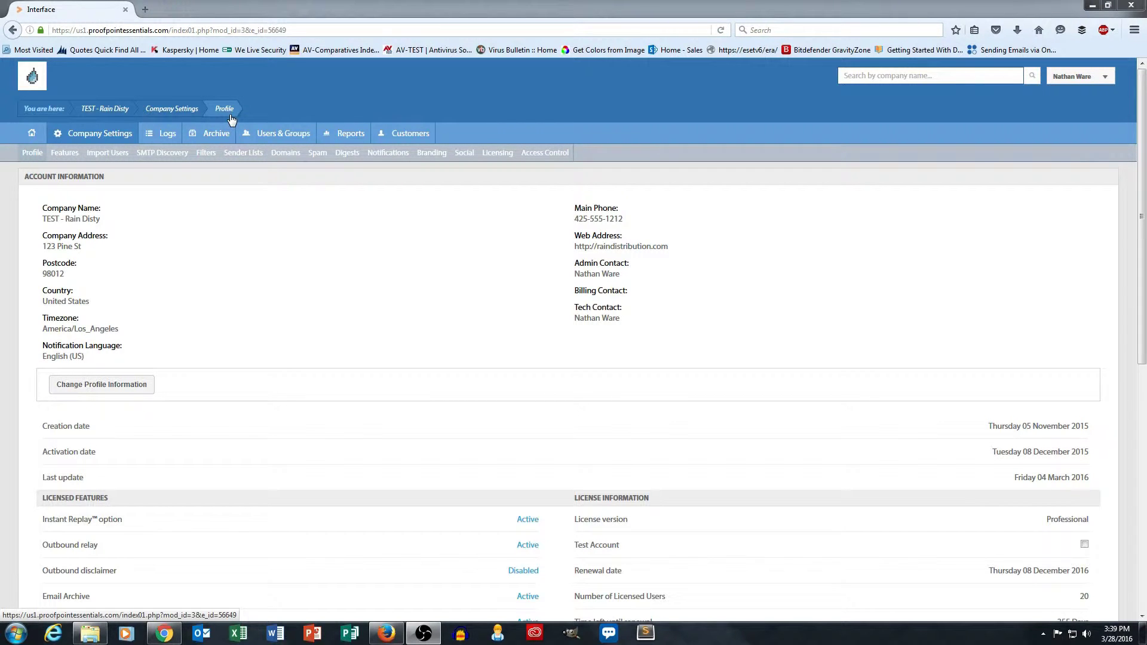
- Open Chad's Automotive from the Customers list and go to its domain settings
click(402, 137)
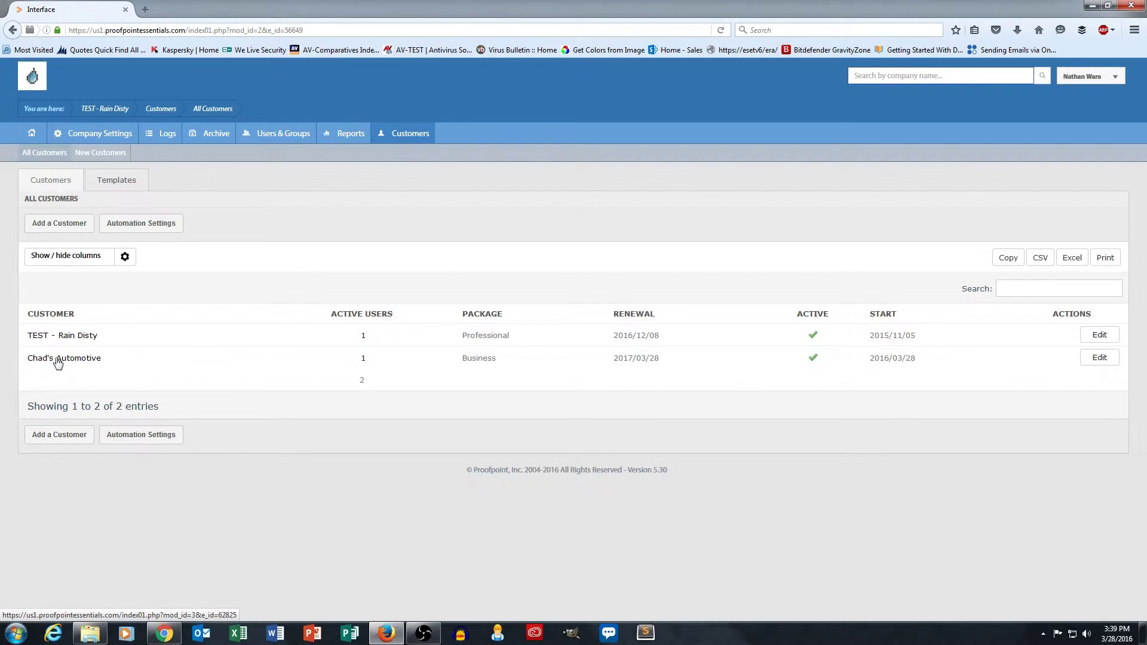
click(58, 360)
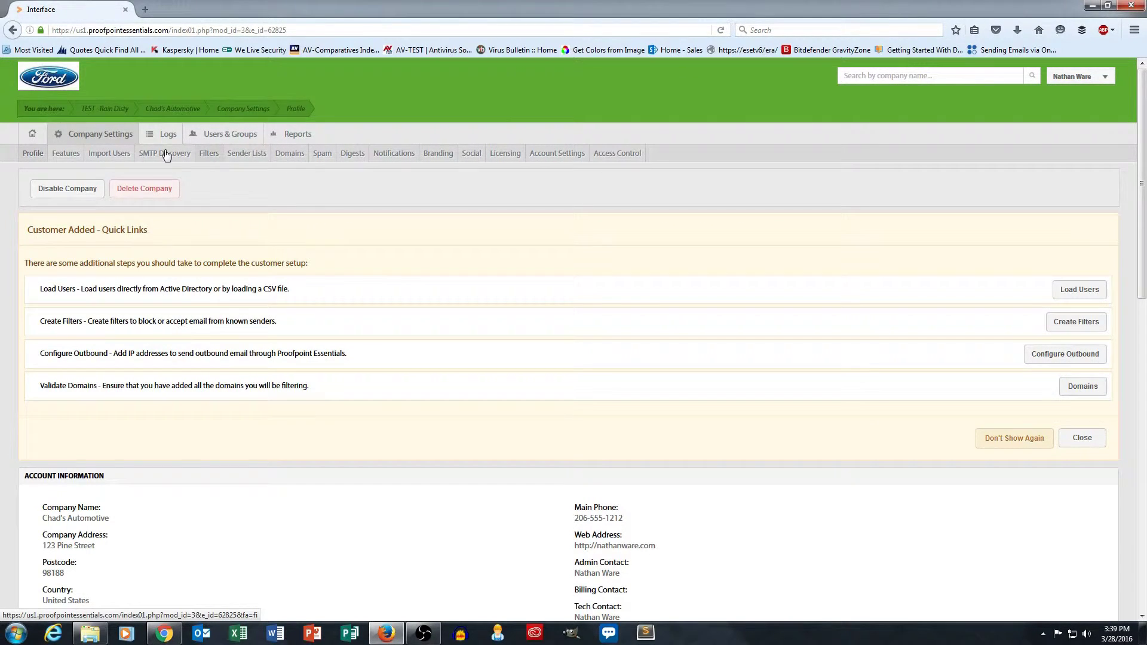
click(290, 157)
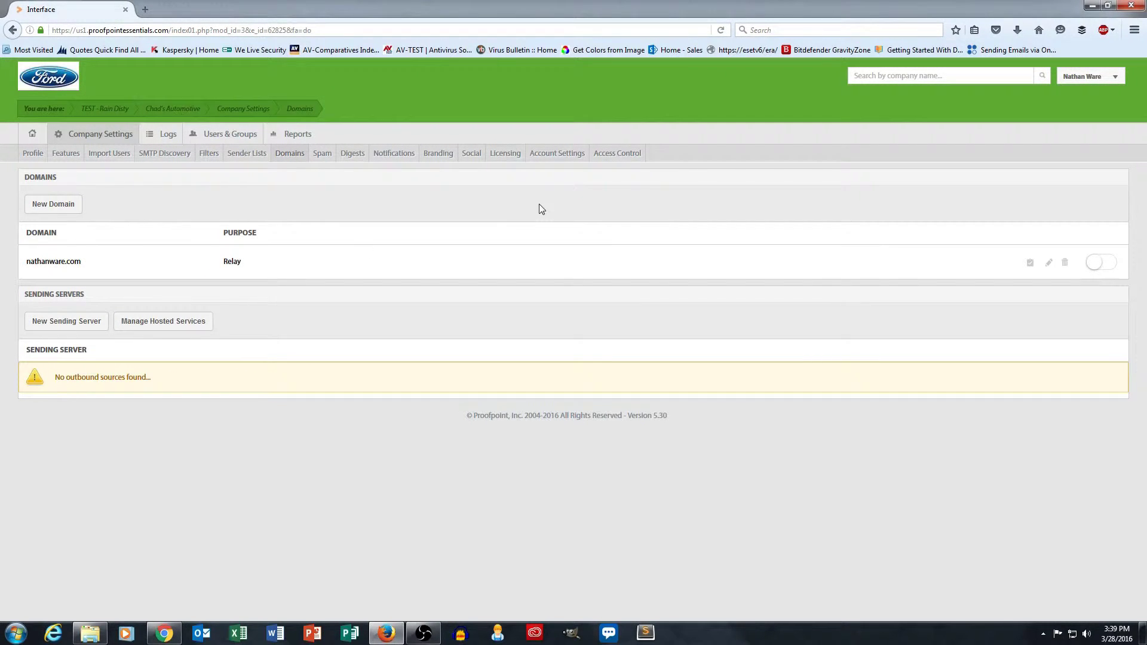
- Edit the nathanware.com relay domain's configuration
click(1050, 263)
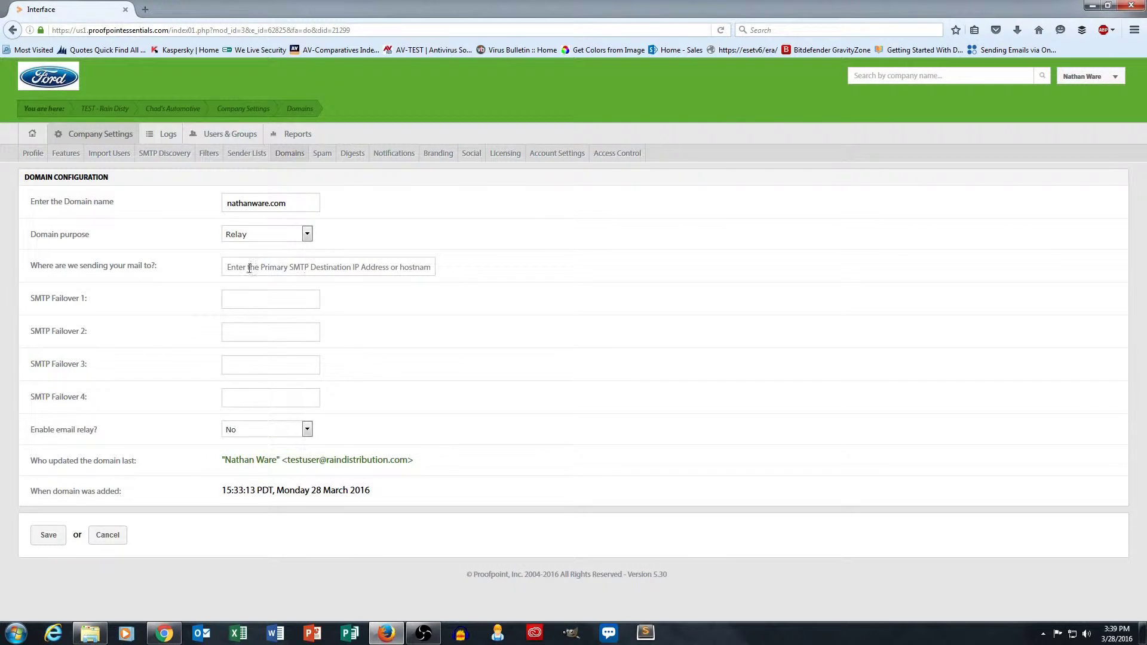
- Set nathanware.com's mail destination to mail.nathanware.com, enable email relay (Yes), and save
click(226, 267)
text(m)
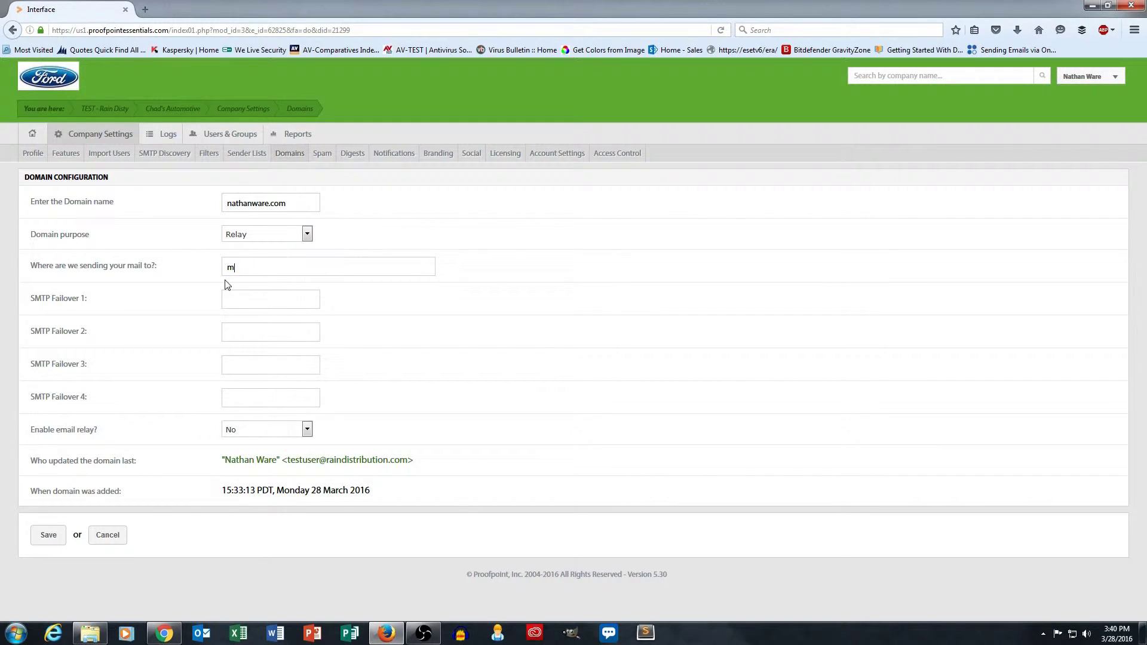
text(ail.nathanware.com)
click(234, 436)
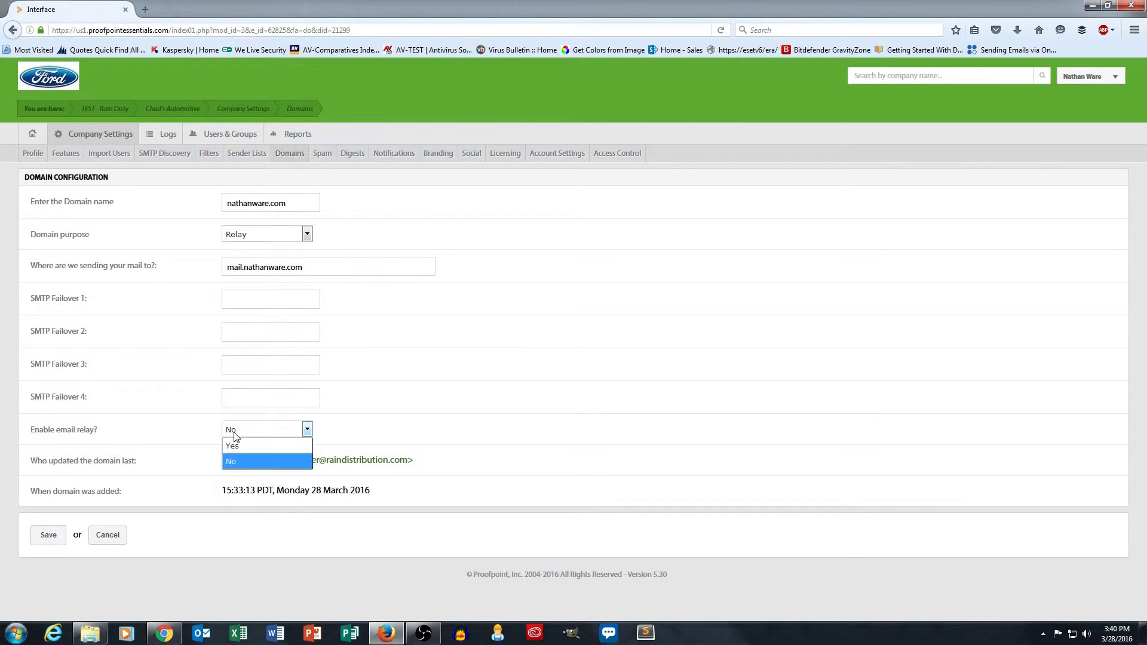
click(235, 449)
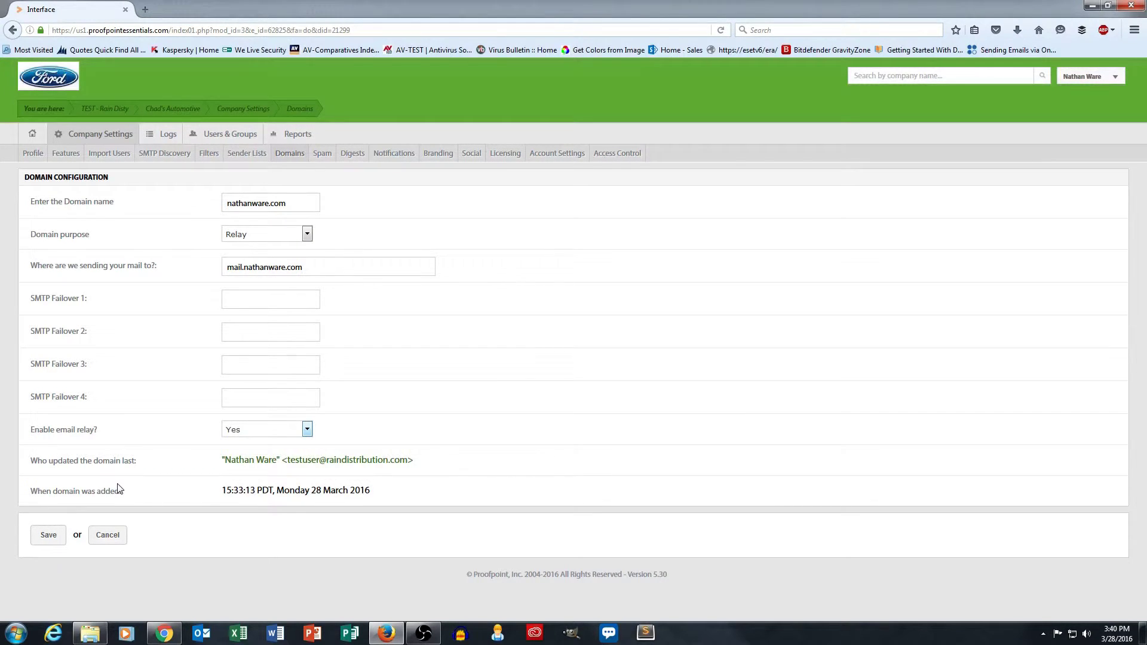
click(48, 536)
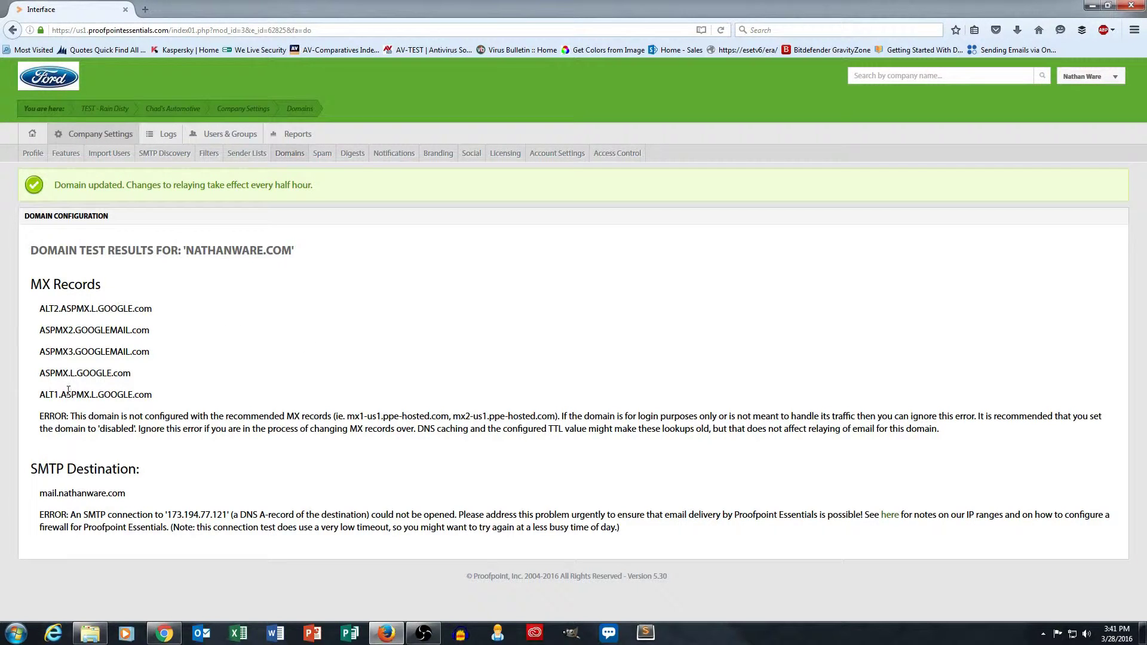
drag(174, 405, 38, 306)
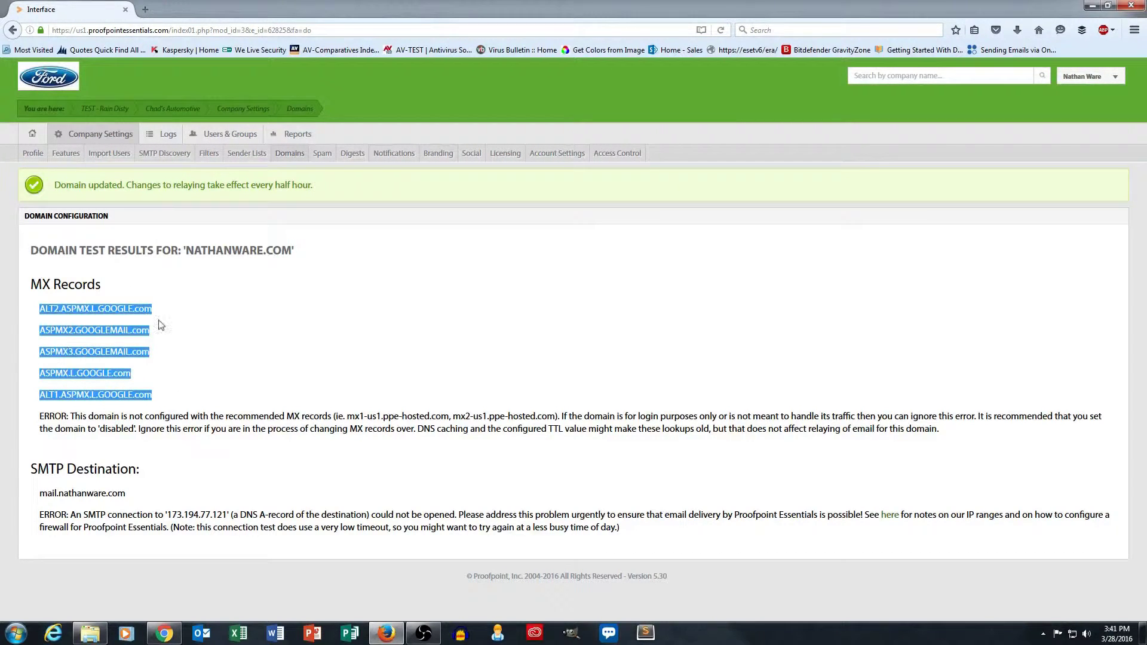
click(266, 402)
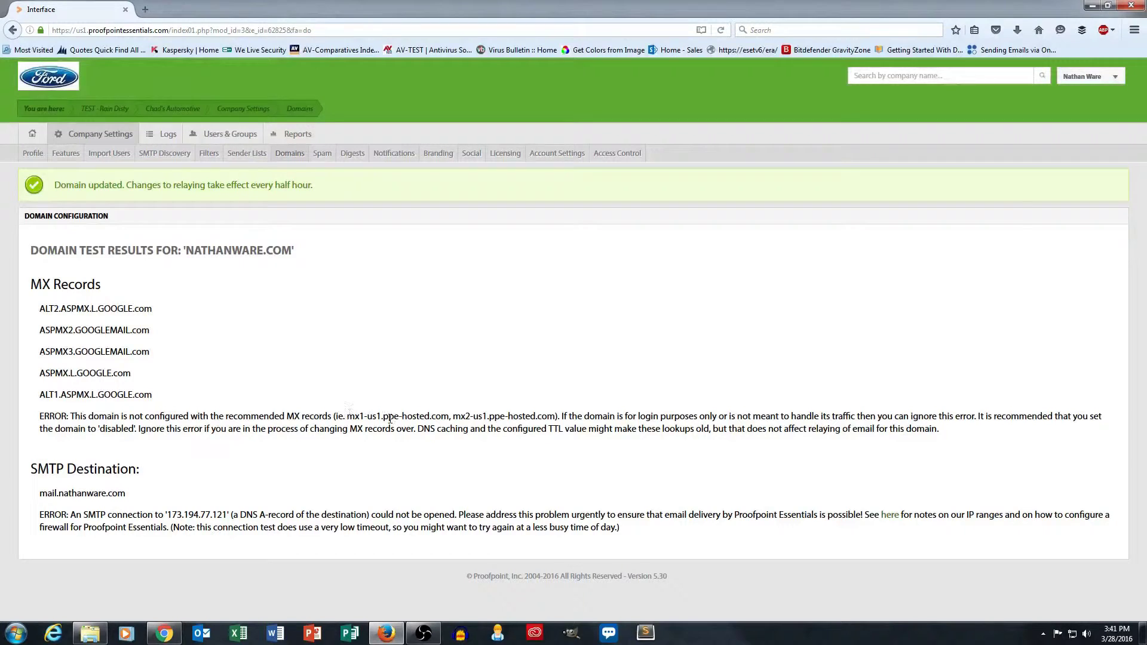
drag(346, 416, 559, 416)
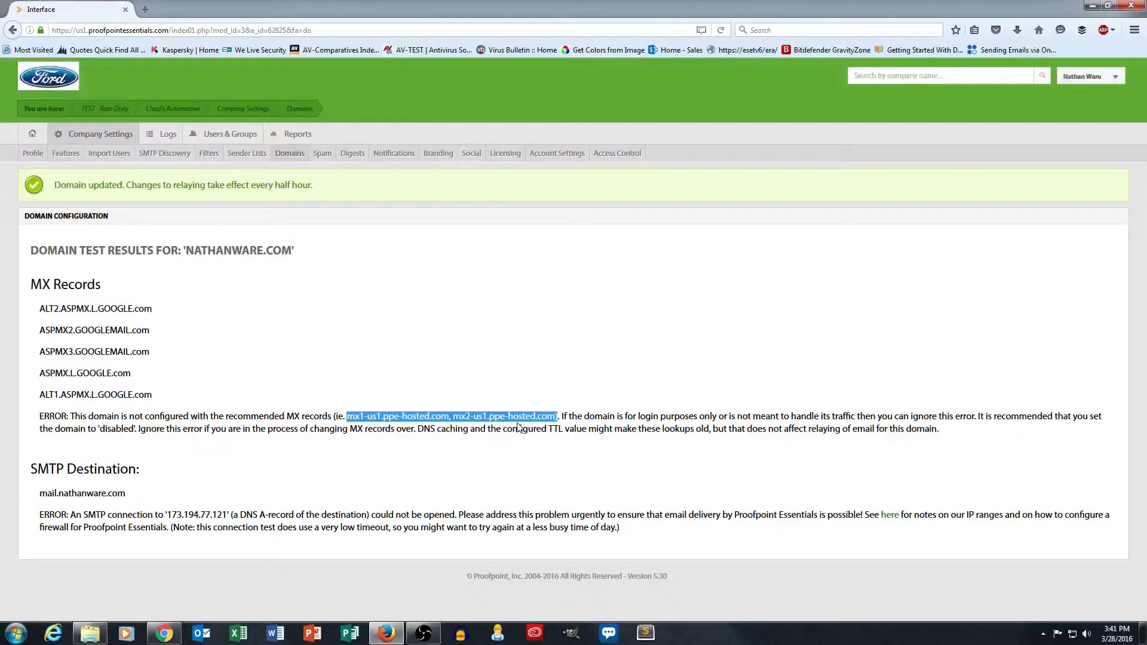
click(352, 415)
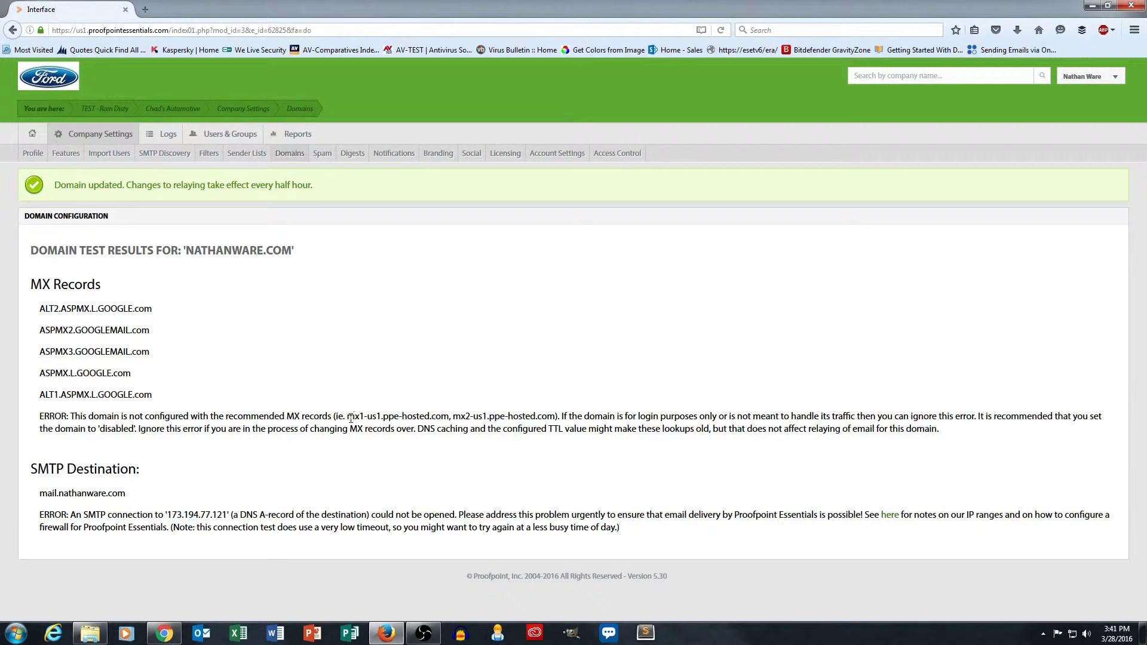
drag(348, 416, 549, 420)
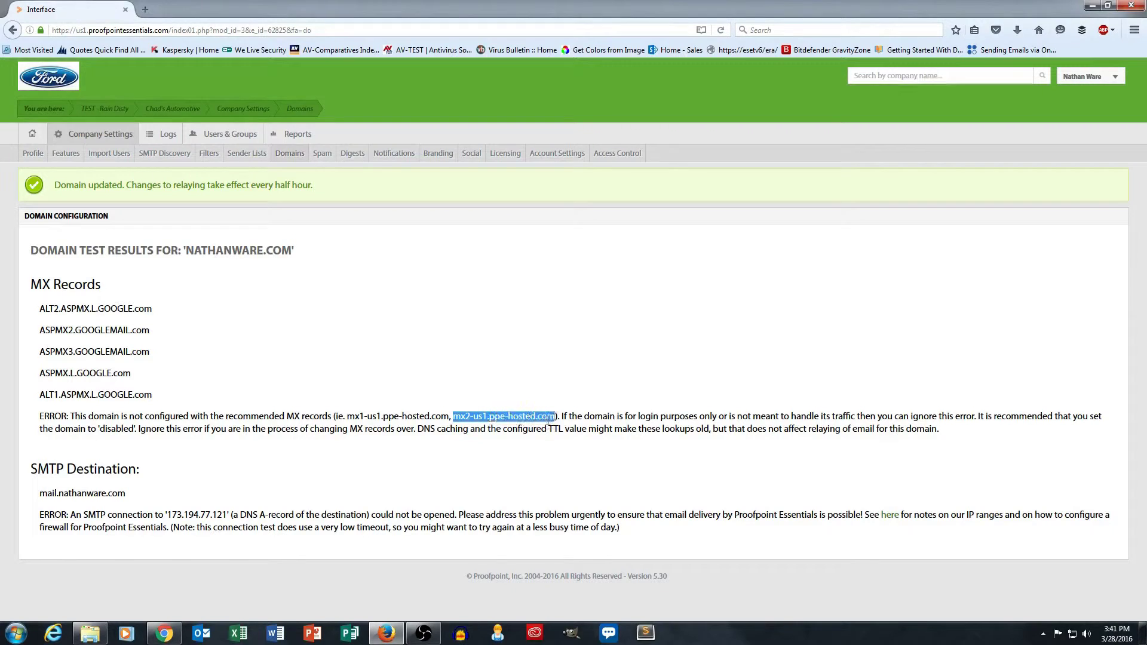
click(550, 420)
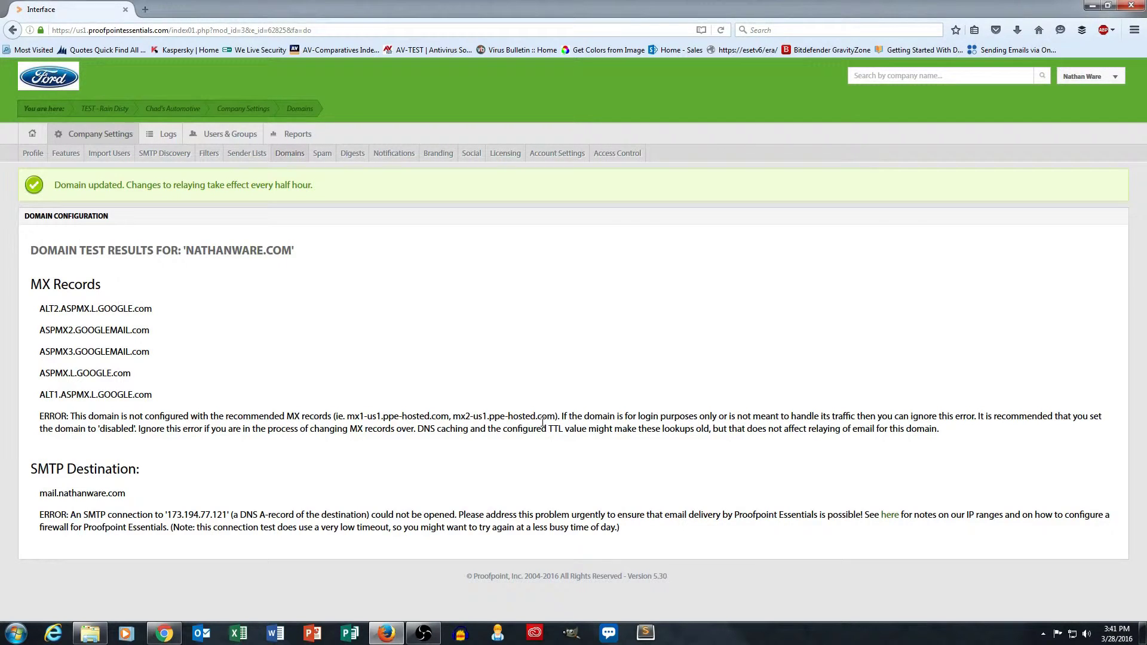
click(292, 147)
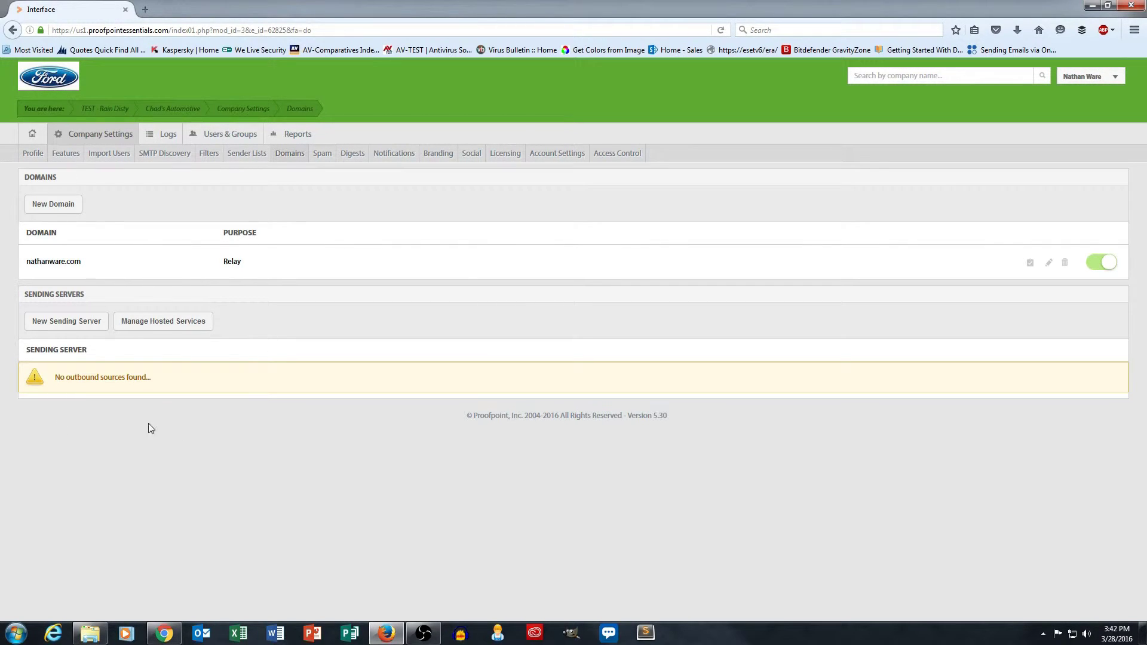
- Try adding mail.nathanware.com as a new sending server, which is rejected as a hostname
click(67, 322)
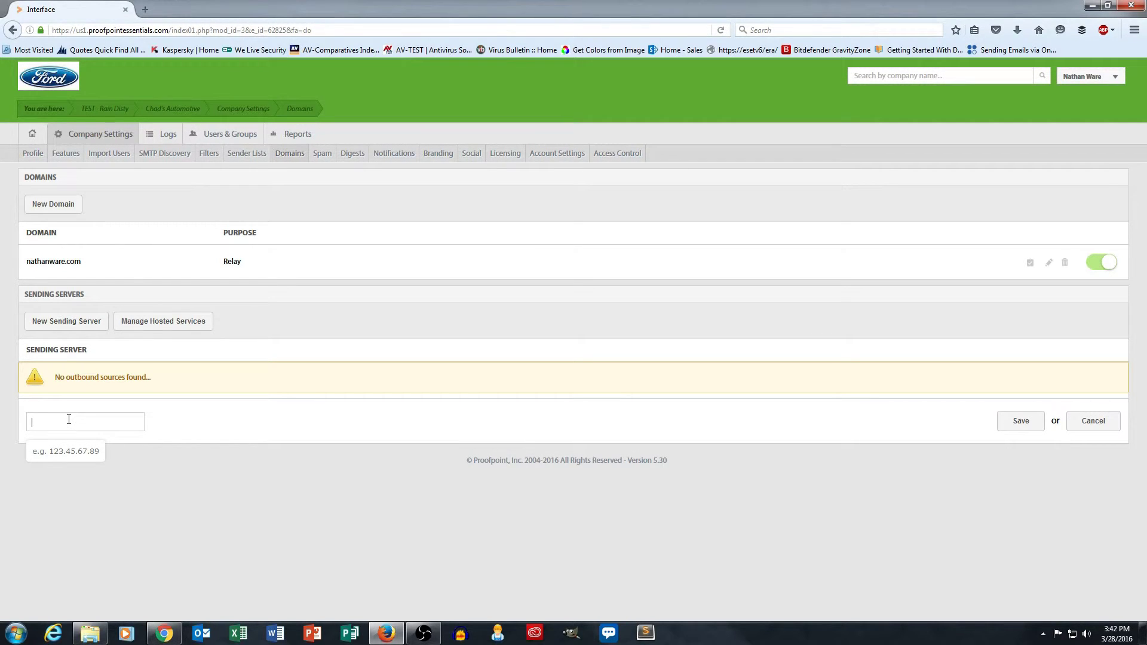
text(mail.nathanware.com)
click(1010, 422)
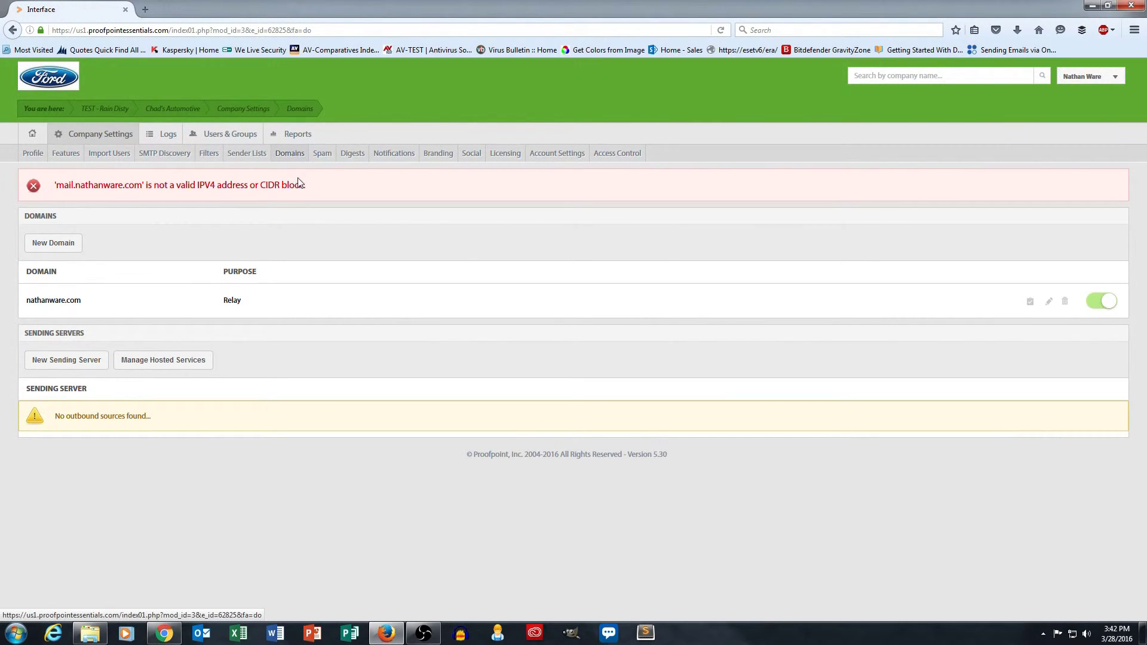
- Add sending server IP 66.51.211.41 and save it
click(63, 367)
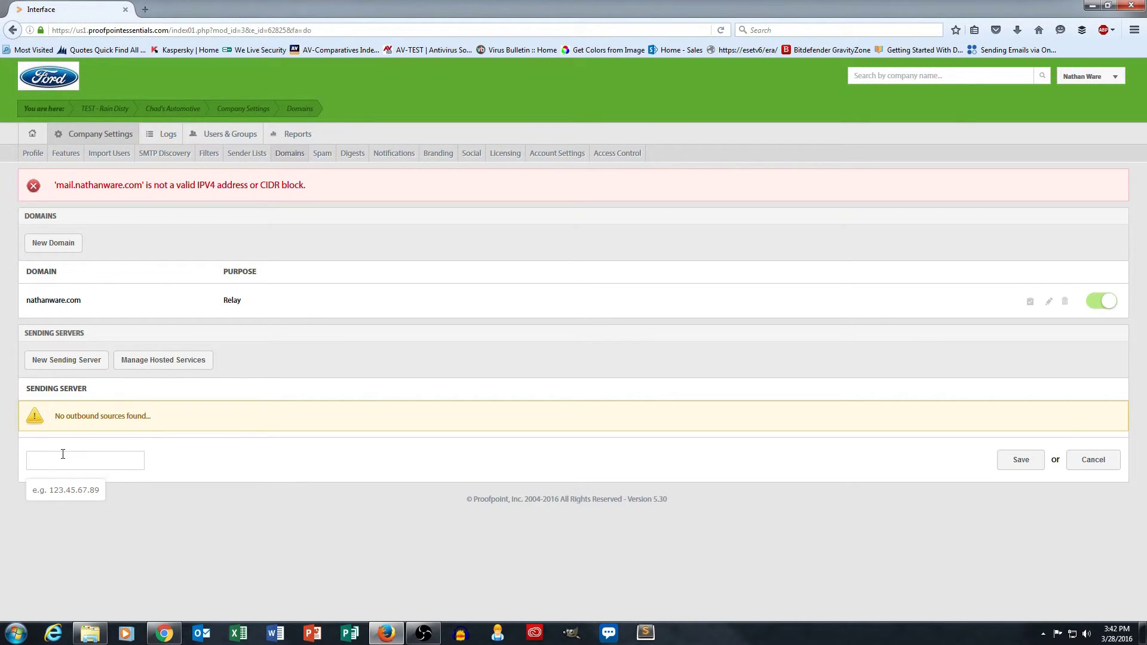
text(66.51.211.41)
click(1022, 461)
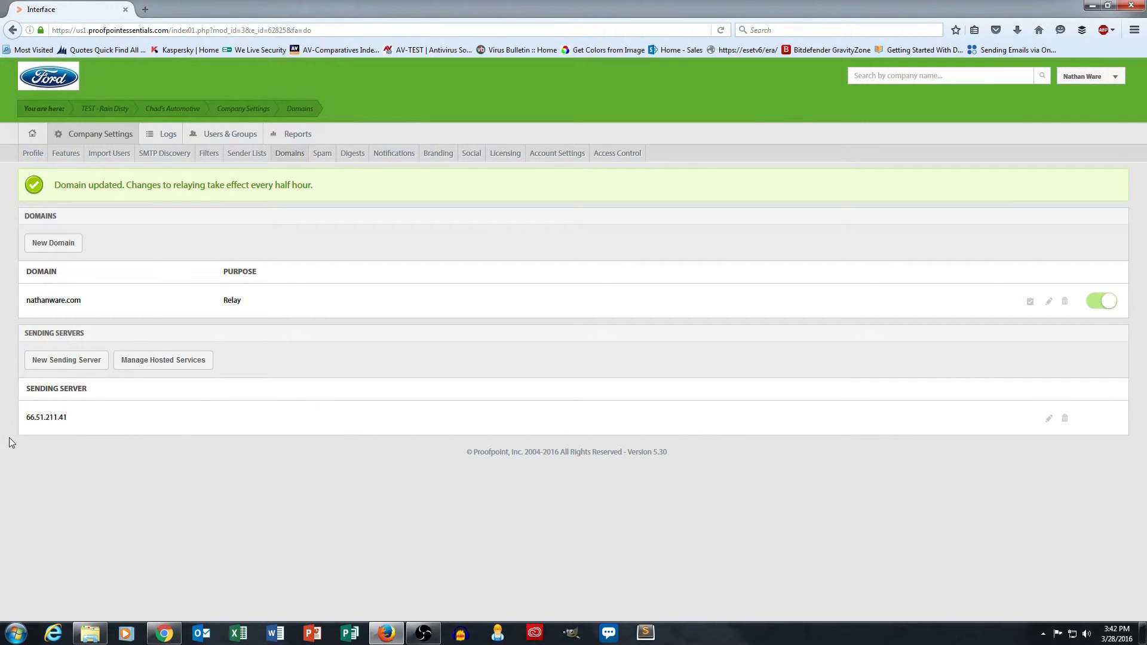
drag(86, 425, 1, 432)
click(60, 420)
drag(27, 420, 86, 426)
click(73, 423)
drag(326, 187, 55, 187)
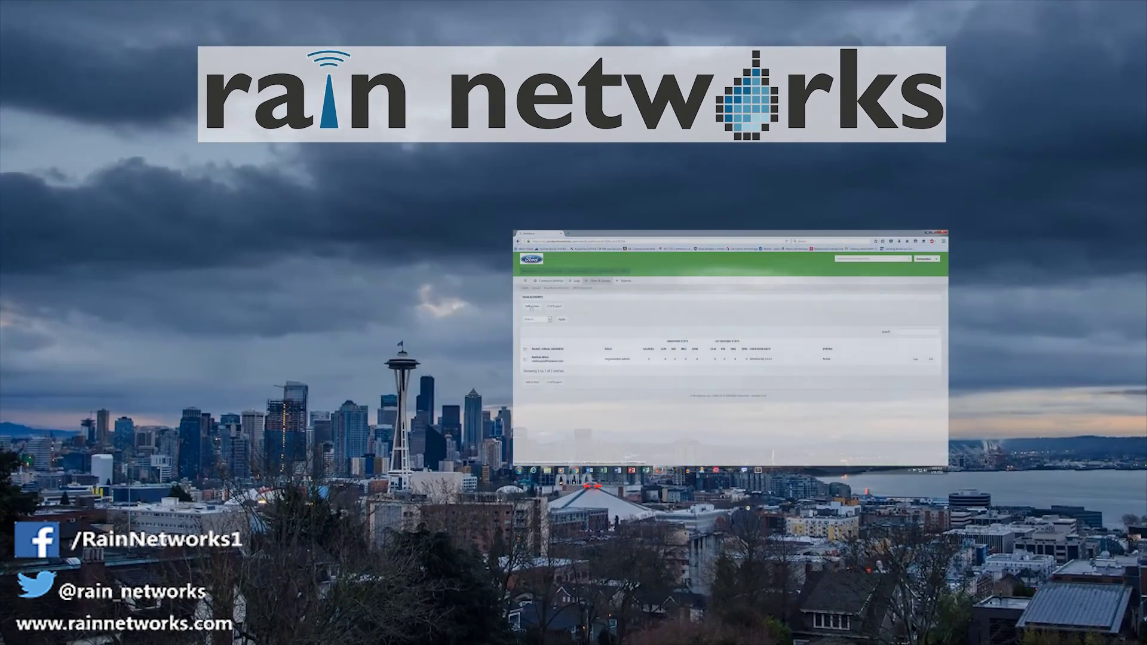
- Click on the Rain Networks end card as the video finishes
click(531, 306)
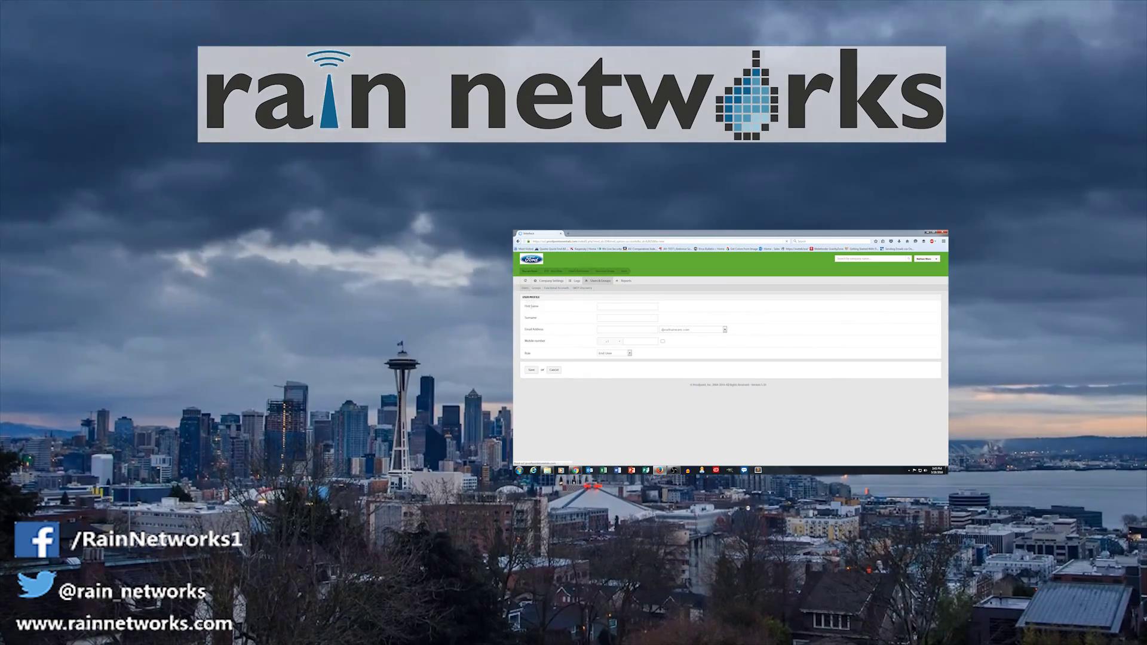
click(648, 308)
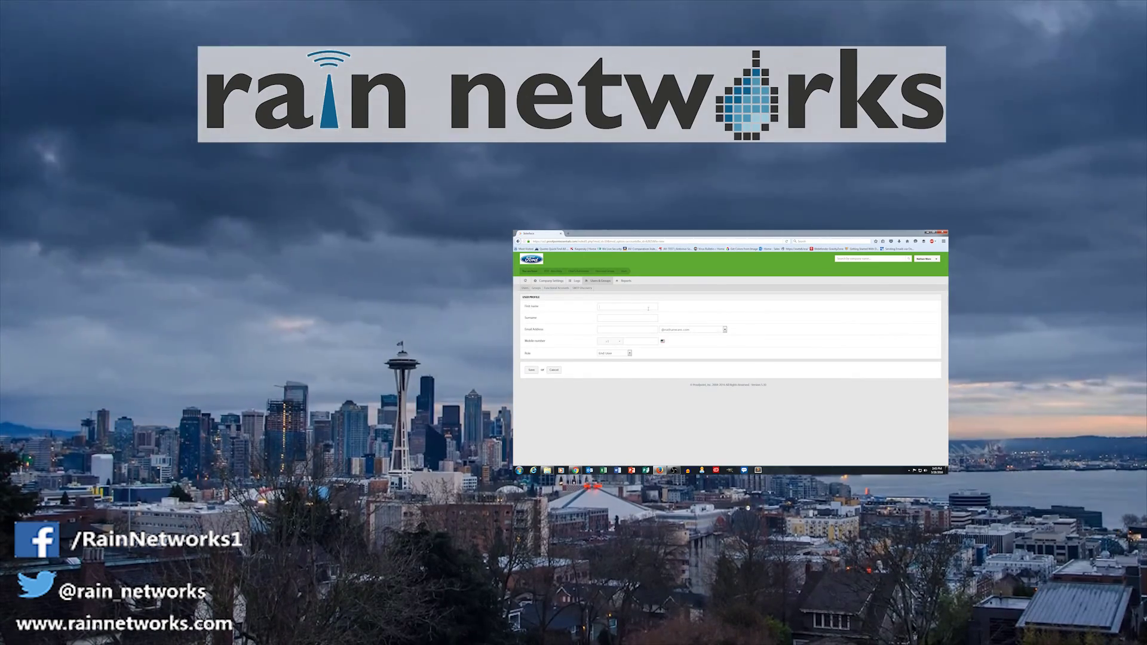